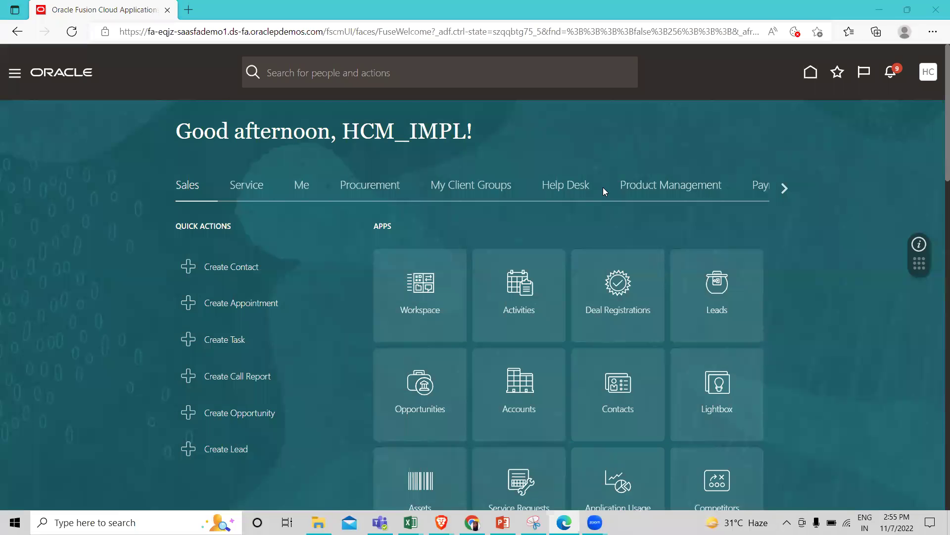
- Go to Benefits Administration > Plan Configuration > Variable Coverage Profiles and start a new profile
{"action": "left_click", "coordinate": [784, 188]}
{"action": "left_click", "coordinate": [784, 189]}
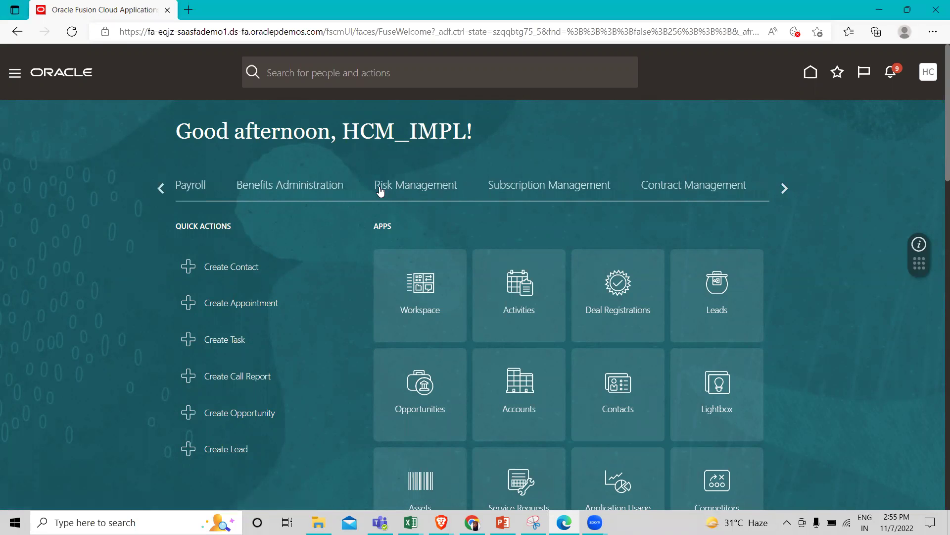
{"action": "left_click", "coordinate": [303, 191]}
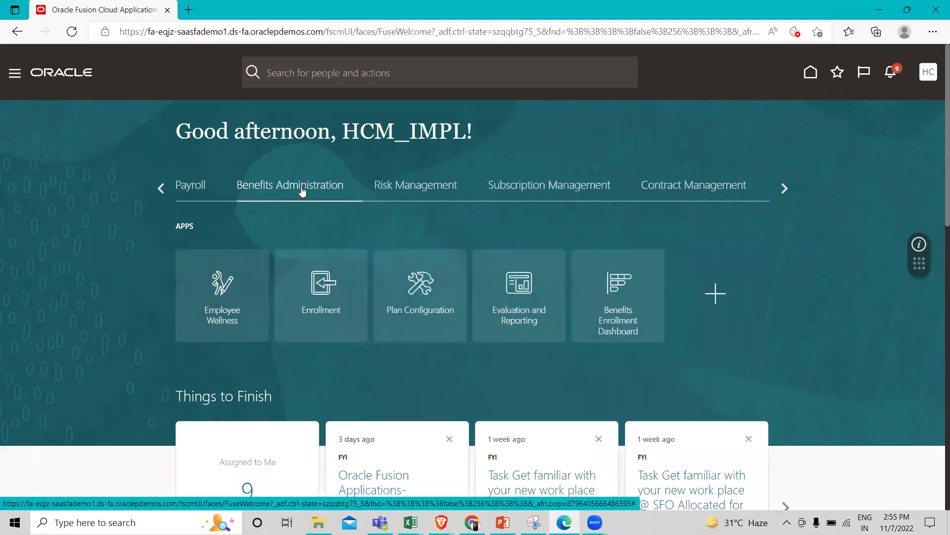
{"action": "left_click", "coordinate": [436, 288]}
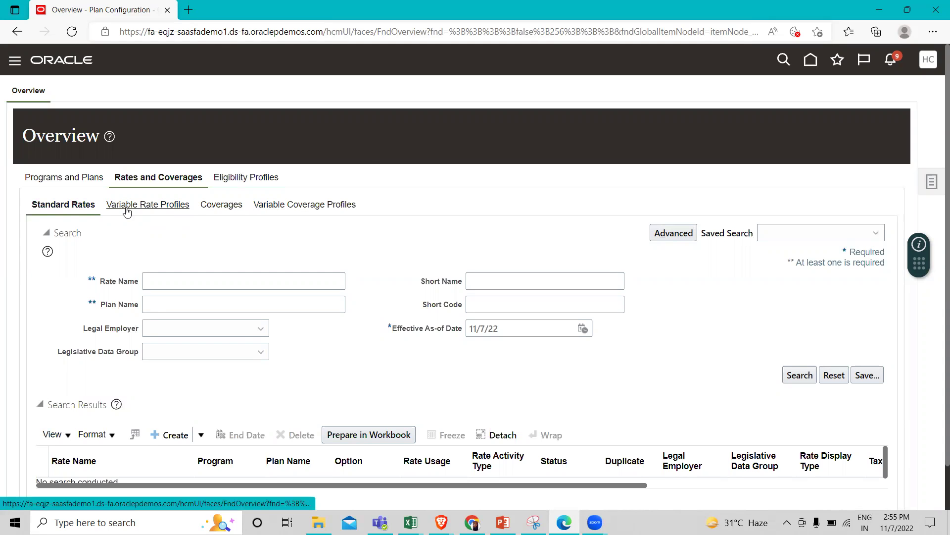
{"action": "left_click", "coordinate": [308, 205]}
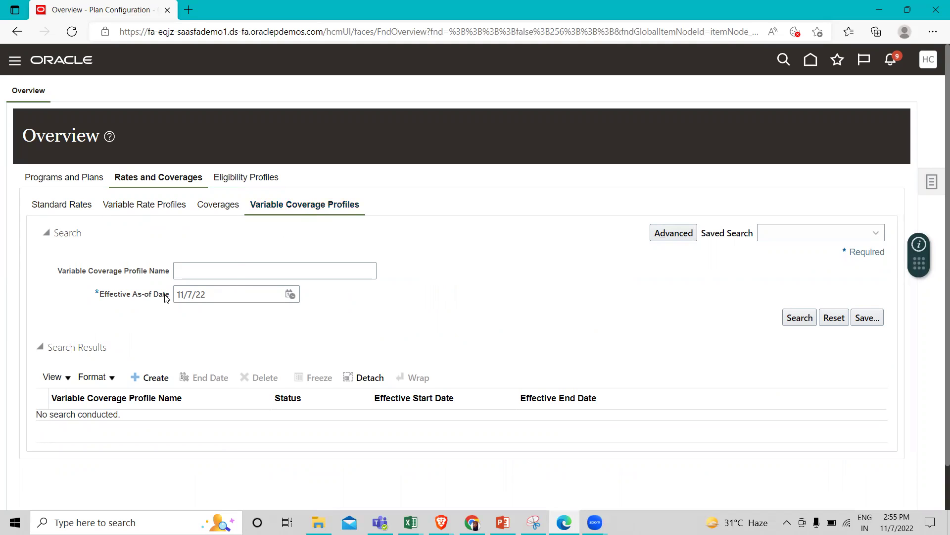
{"action": "left_click", "coordinate": [150, 377]}
- Enter 'Fusion Age Reduction 65 % at 65' as the Profile Name, correcting the mistyped 56
{"action": "left_click", "coordinate": [276, 237]}
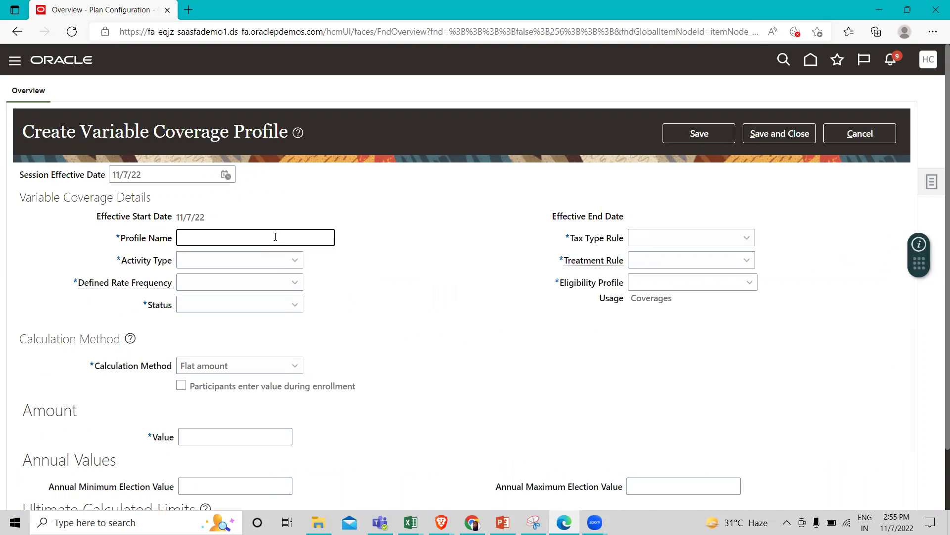
{"action": "type", "text": "Fusion"}
{"action": "type", "text": "Age Reduction 65 % at "}
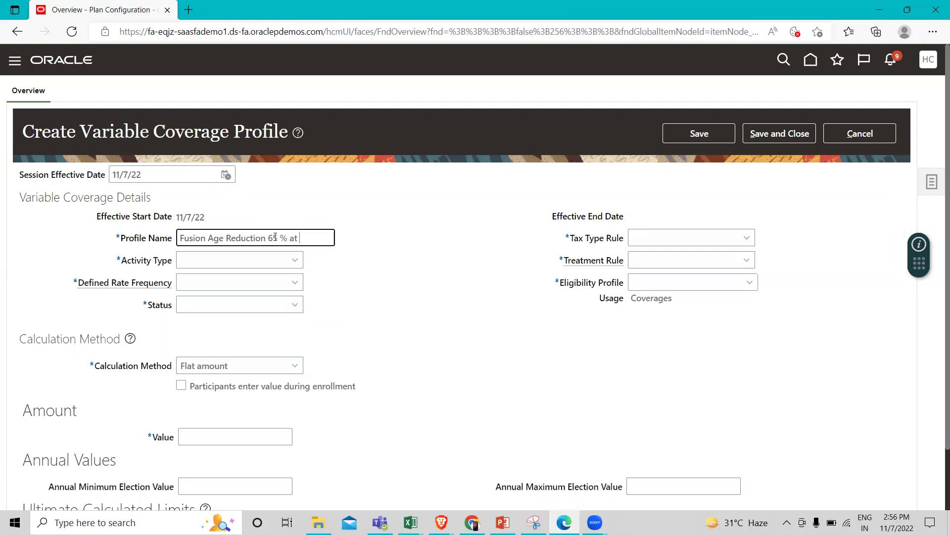
{"action": "type", "text": "56"}
{"action": "key", "text": "BackSpace"}
{"action": "key", "text": "BackSpace"}
{"action": "type", "text": "65"}
- Set Activity Type to Plan contribution, Defined Rate Frequency to Monthly, and Status to Active
{"action": "left_click", "coordinate": [267, 262]}
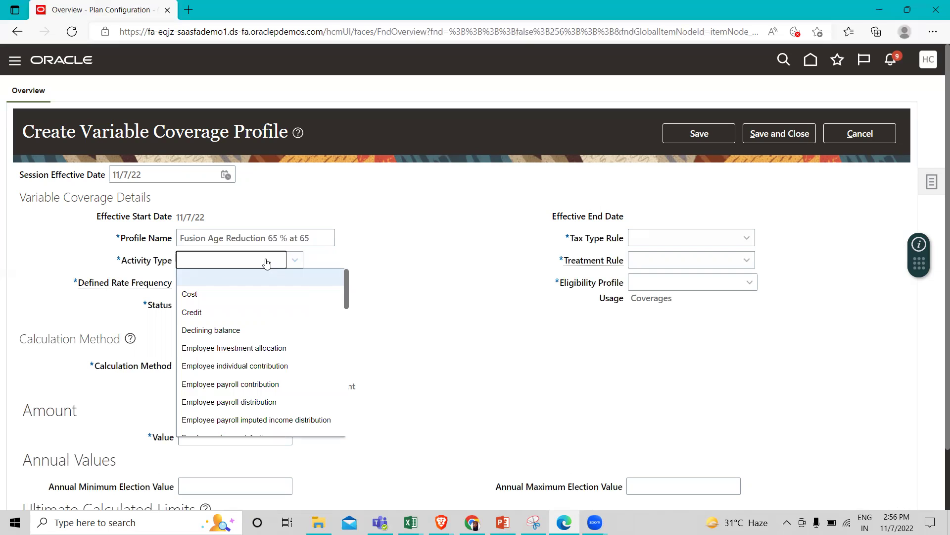
{"action": "scroll", "coordinate": [274, 320], "scroll_direction": "down", "scroll_amount": 4}
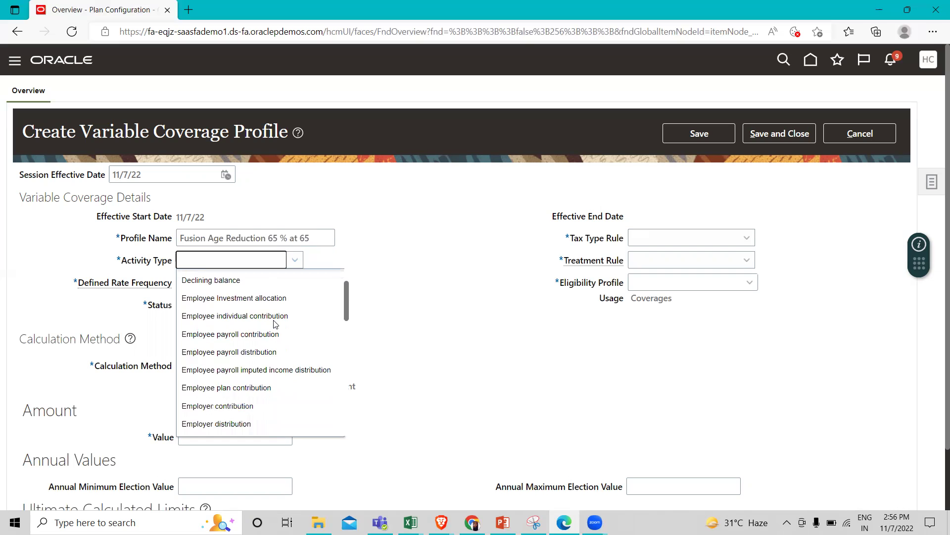
{"action": "scroll", "coordinate": [276, 325], "scroll_direction": "down", "scroll_amount": 4}
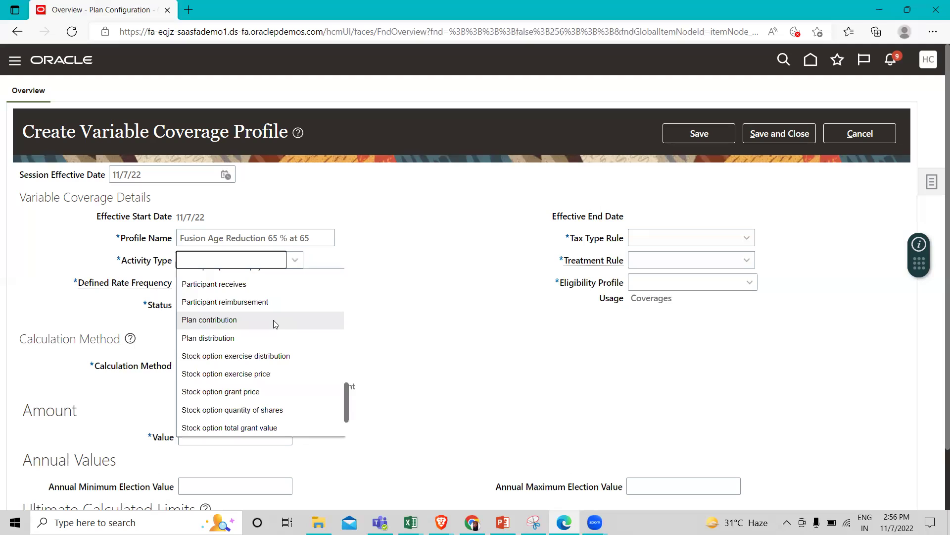
{"action": "left_click", "coordinate": [276, 324]}
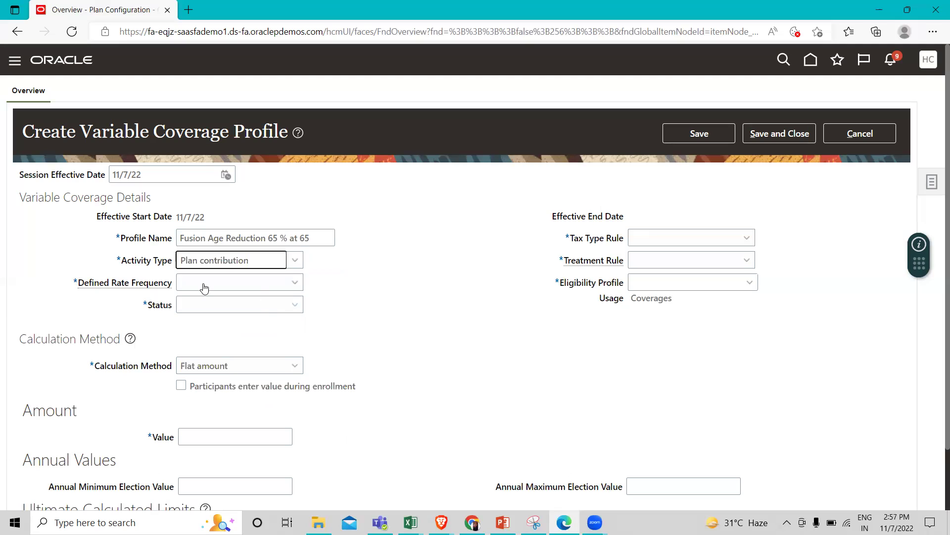
{"action": "left_click", "coordinate": [254, 289]}
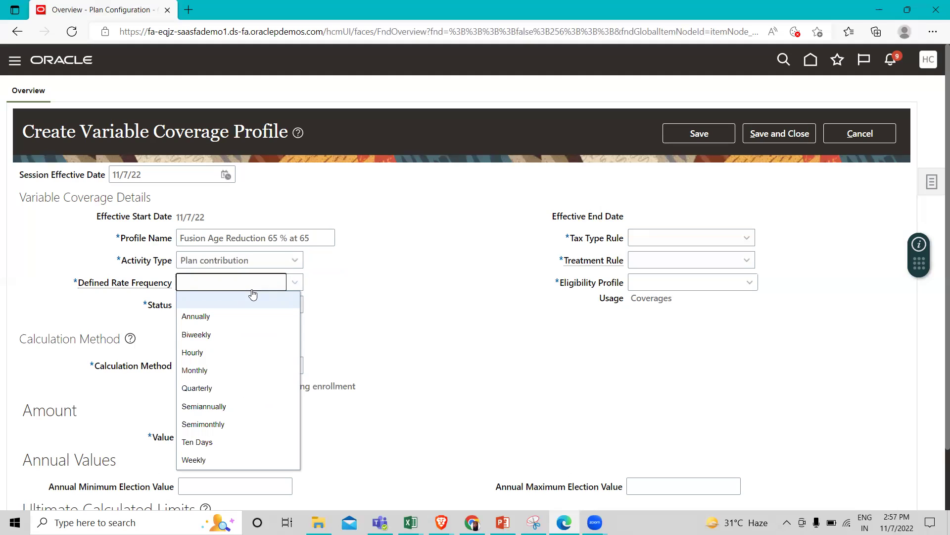
{"action": "left_click", "coordinate": [229, 370]}
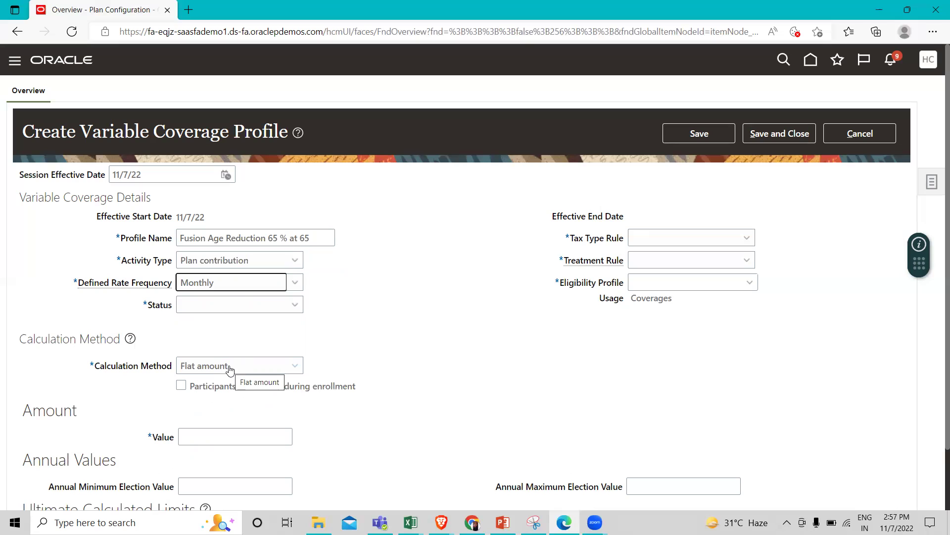
{"action": "left_click", "coordinate": [233, 303]}
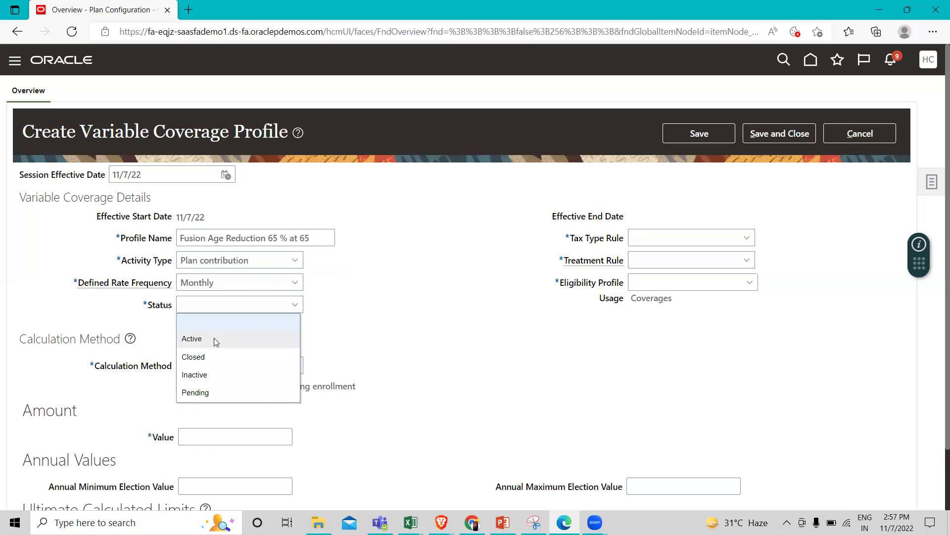
{"action": "left_click", "coordinate": [214, 337]}
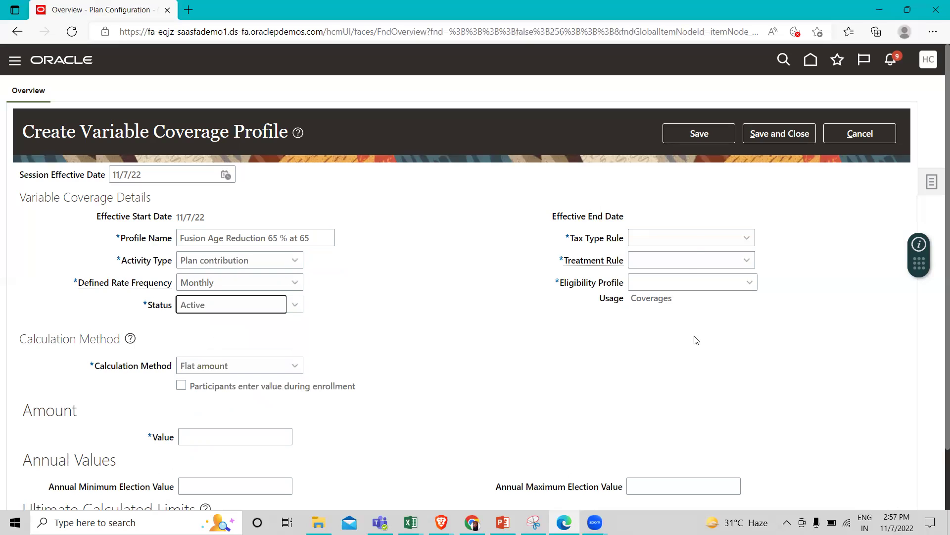
- Set Tax Type Rule to After-tax and Treatment Rule to Subtract from
{"action": "left_click", "coordinate": [683, 244]}
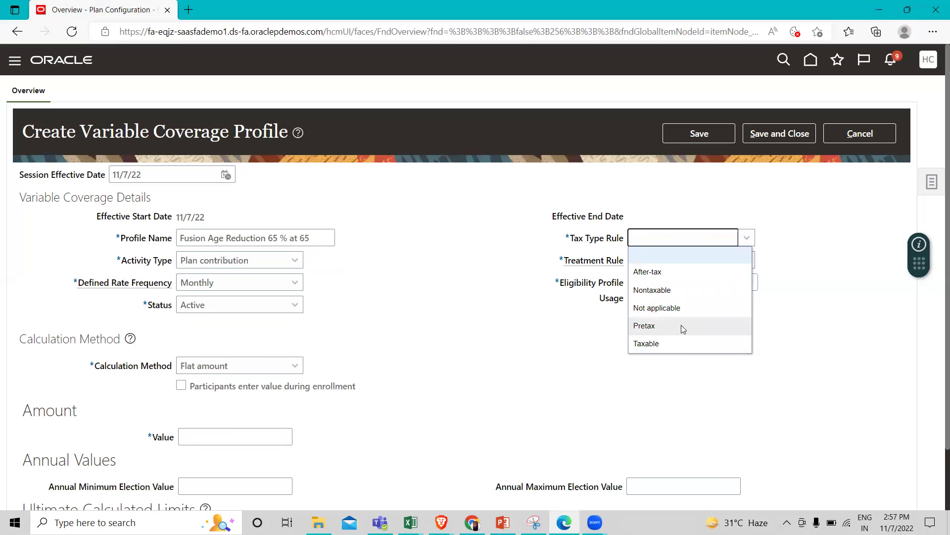
{"action": "left_click", "coordinate": [682, 272]}
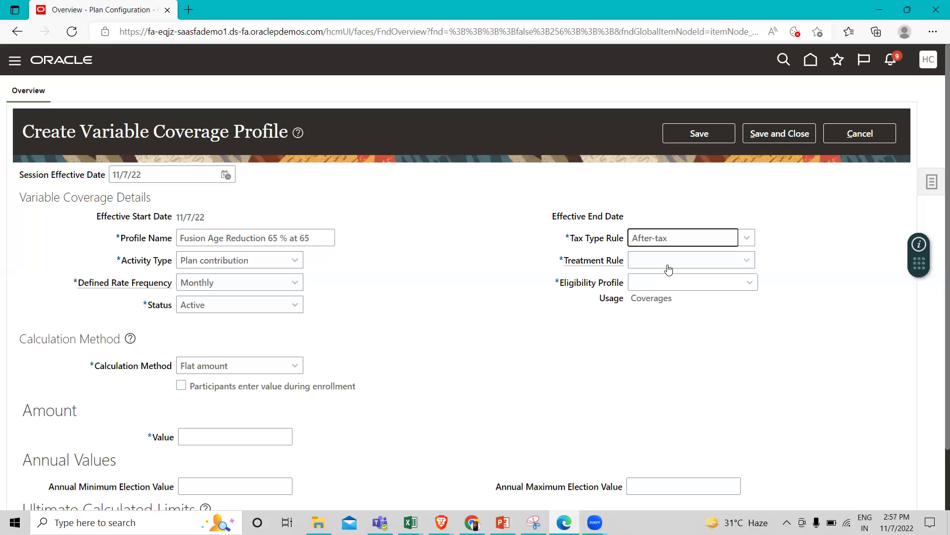
{"action": "left_click", "coordinate": [668, 269]}
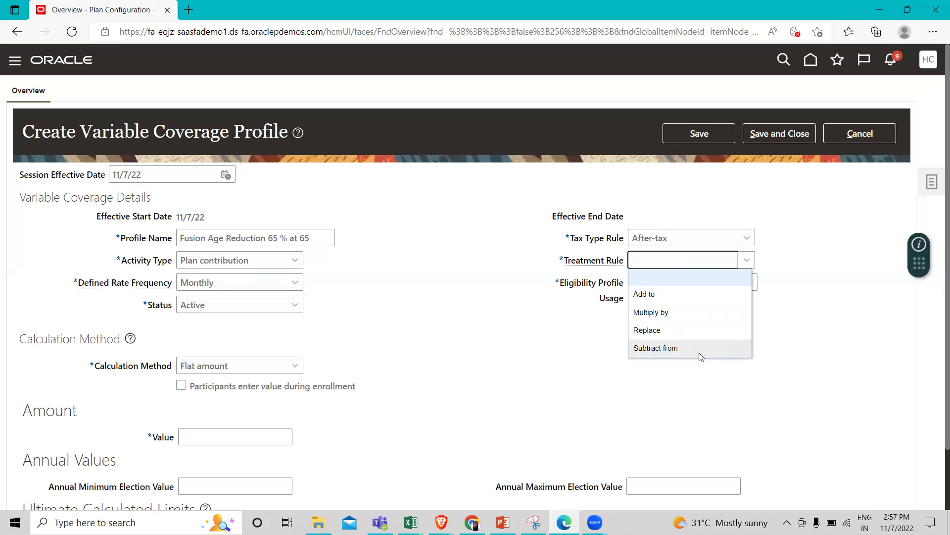
{"action": "left_click", "coordinate": [672, 349]}
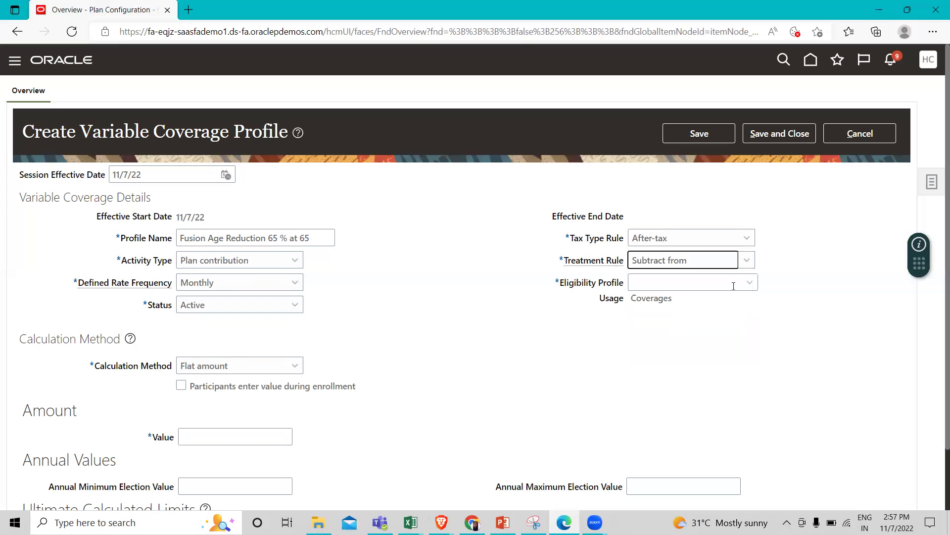
- Search eligibility profiles by the name 'fusion' and attach Fusion Age >= 65
{"action": "left_click", "coordinate": [749, 283]}
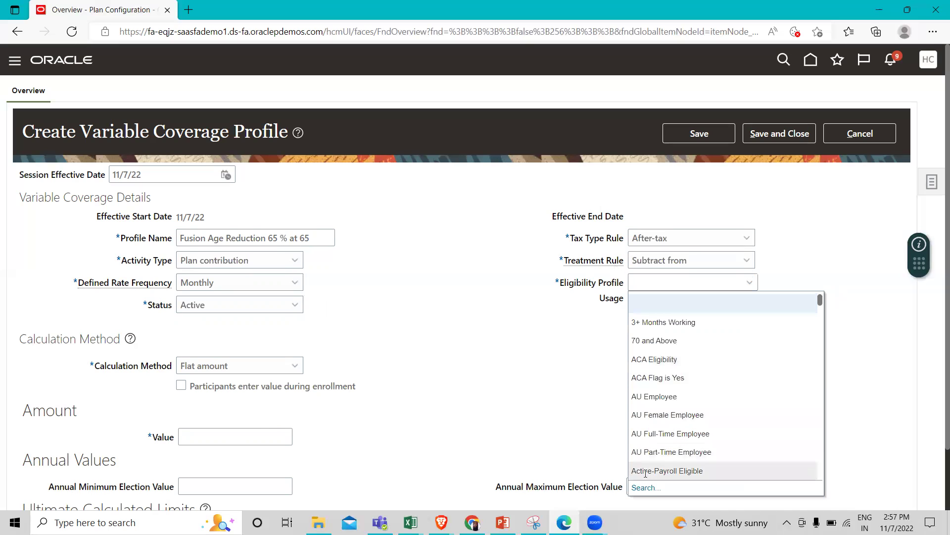
{"action": "left_click", "coordinate": [646, 487]}
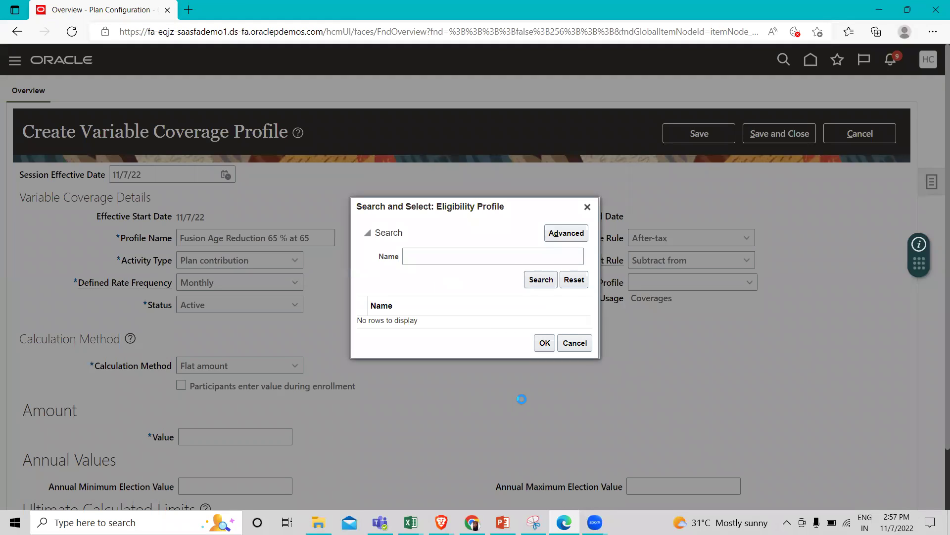
{"action": "scroll", "coordinate": [505, 340], "scroll_direction": "down", "scroll_amount": 5}
{"action": "scroll", "coordinate": [505, 340], "scroll_direction": "down", "scroll_amount": 5}
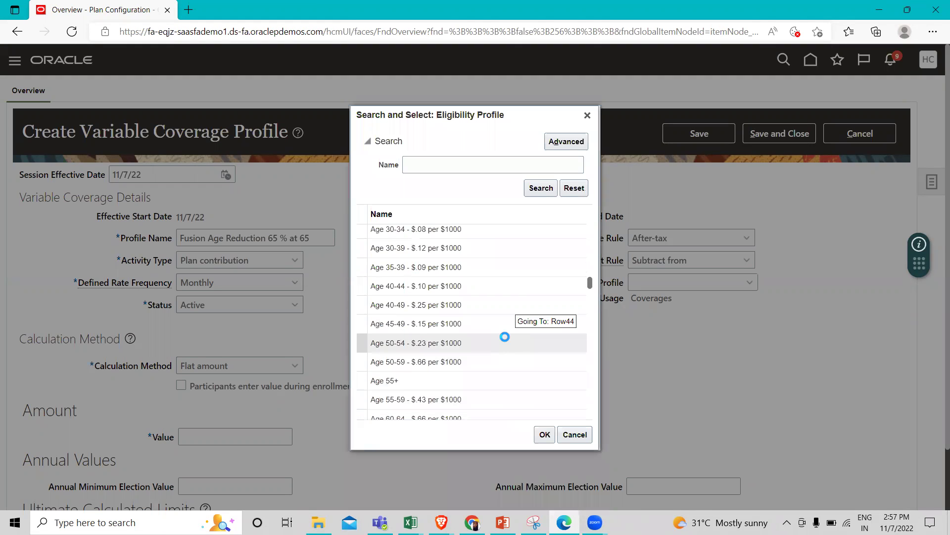
{"action": "scroll", "coordinate": [505, 336], "scroll_direction": "down", "scroll_amount": 3}
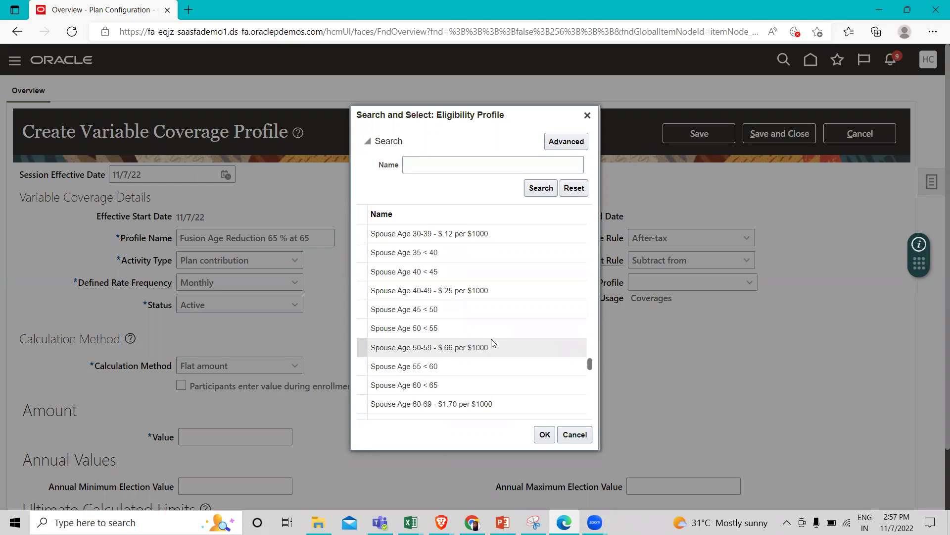
{"action": "scroll", "coordinate": [491, 338], "scroll_direction": "up", "scroll_amount": 4}
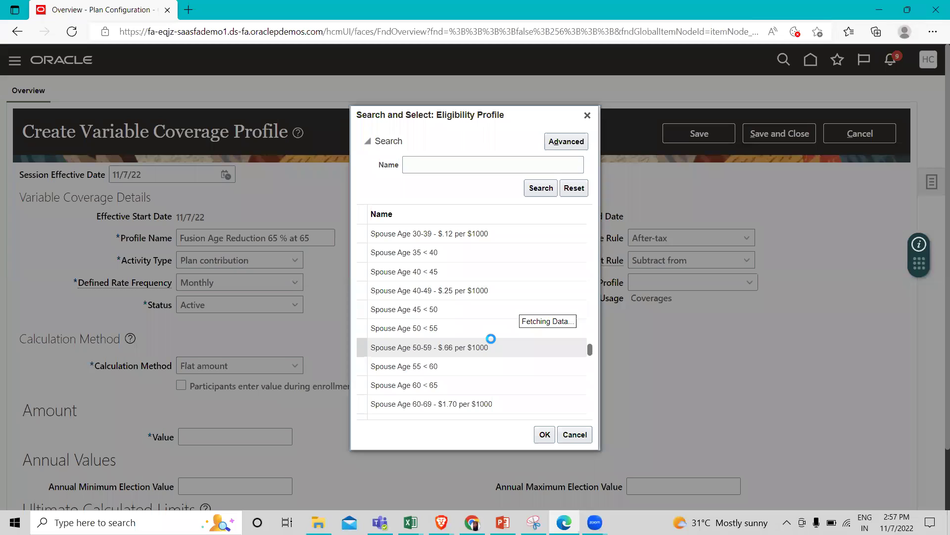
{"action": "scroll", "coordinate": [491, 338], "scroll_direction": "up", "scroll_amount": 1}
{"action": "scroll", "coordinate": [508, 339], "scroll_direction": "up", "scroll_amount": 5}
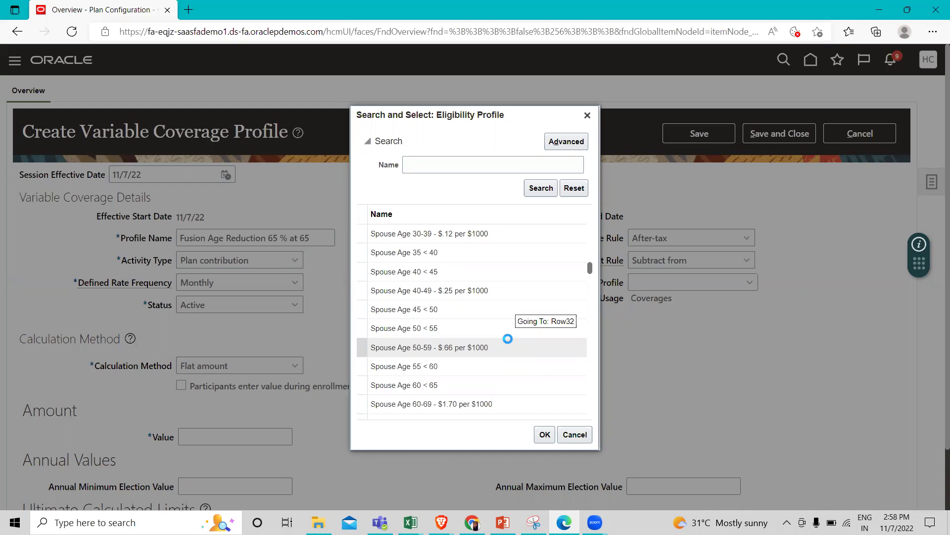
{"action": "left_click", "coordinate": [476, 161]}
{"action": "type", "text": "f"}
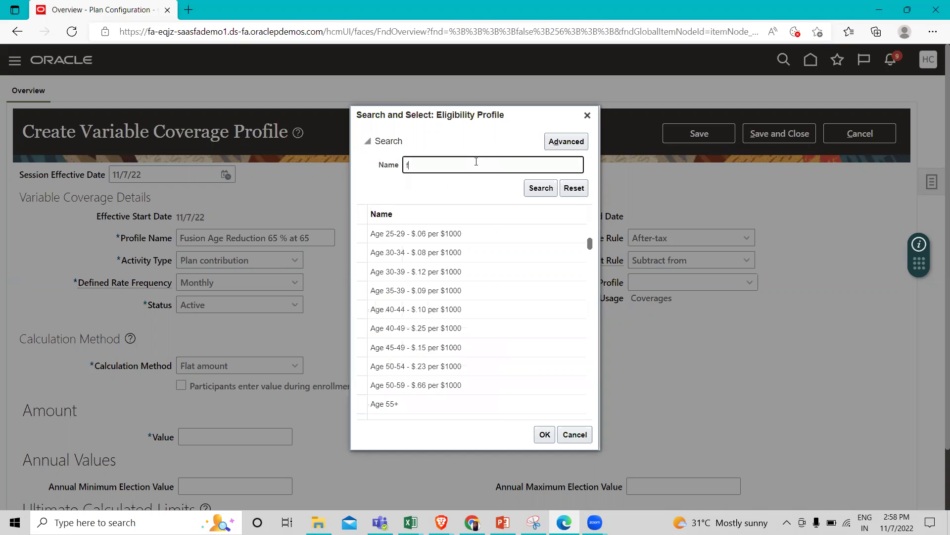
{"action": "type", "text": "usion"}
{"action": "key", "text": "Return"}
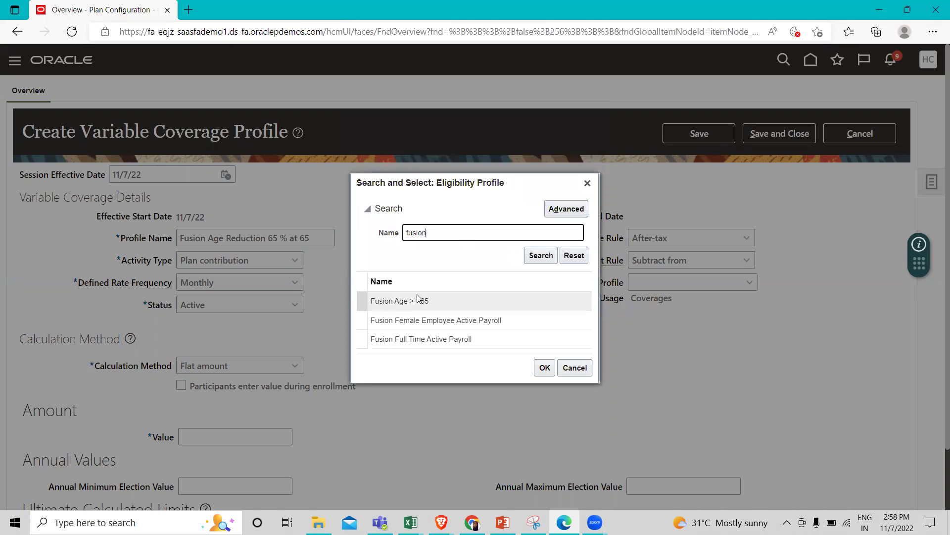
{"action": "left_click", "coordinate": [525, 306]}
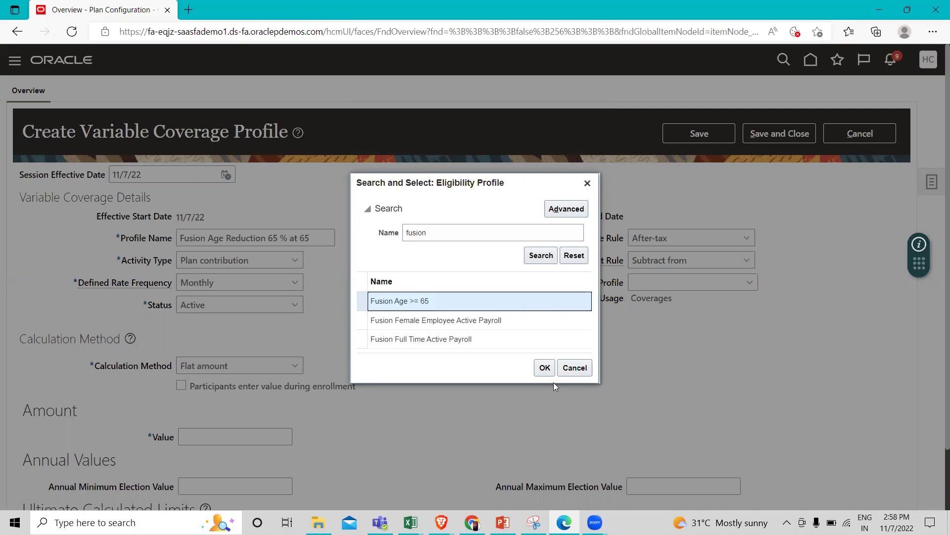
{"action": "left_click", "coordinate": [544, 369]}
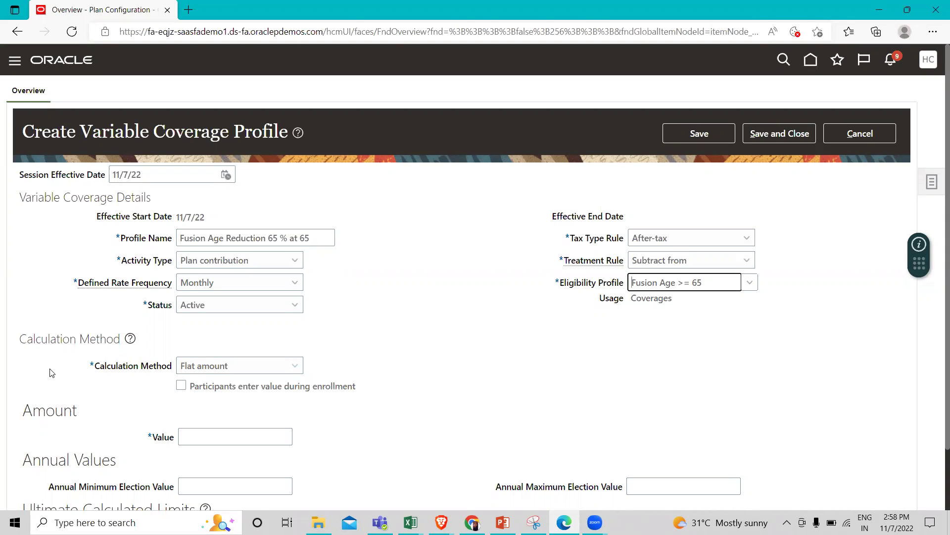
- Review the Calculation Method options, leave Flat amount, then reopen the method list
{"action": "left_click", "coordinate": [275, 366]}
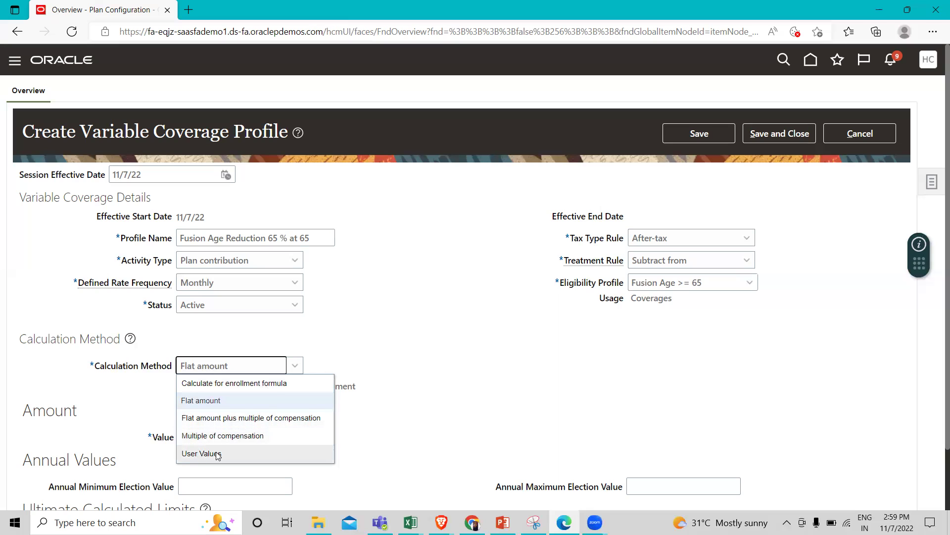
{"action": "left_click", "coordinate": [228, 405]}
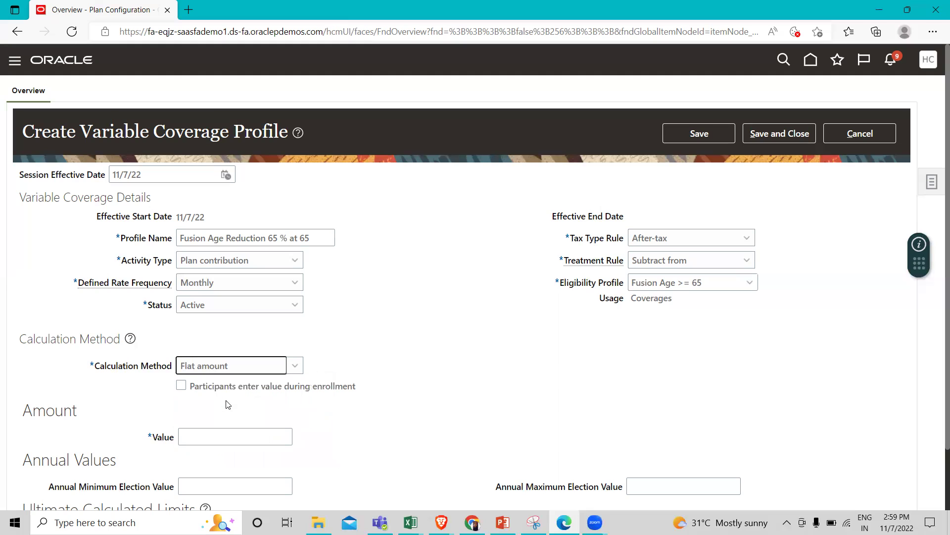
{"action": "left_click", "coordinate": [295, 366]}
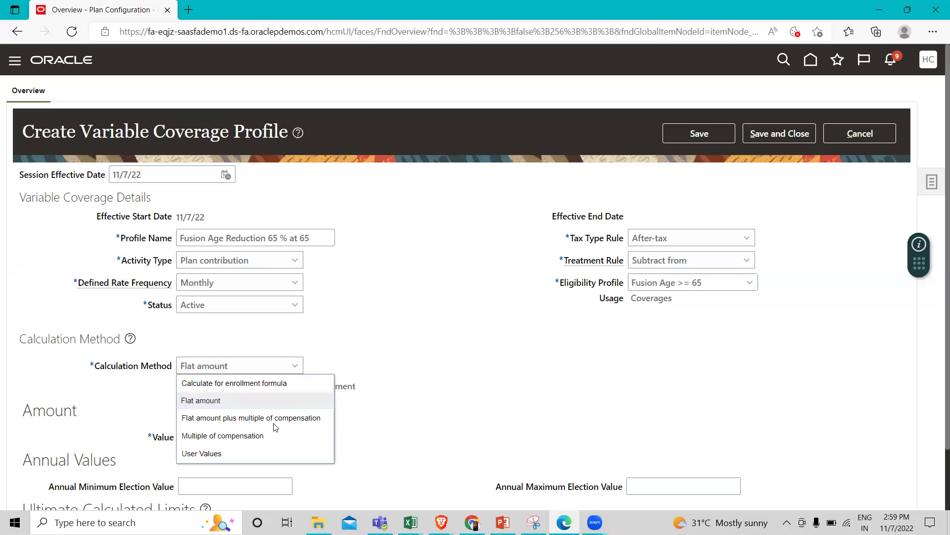
- Use Multiple of compensation: multiplier .65, operator Multiply by, factor Annual Stated Compensation
{"action": "left_click", "coordinate": [224, 436]}
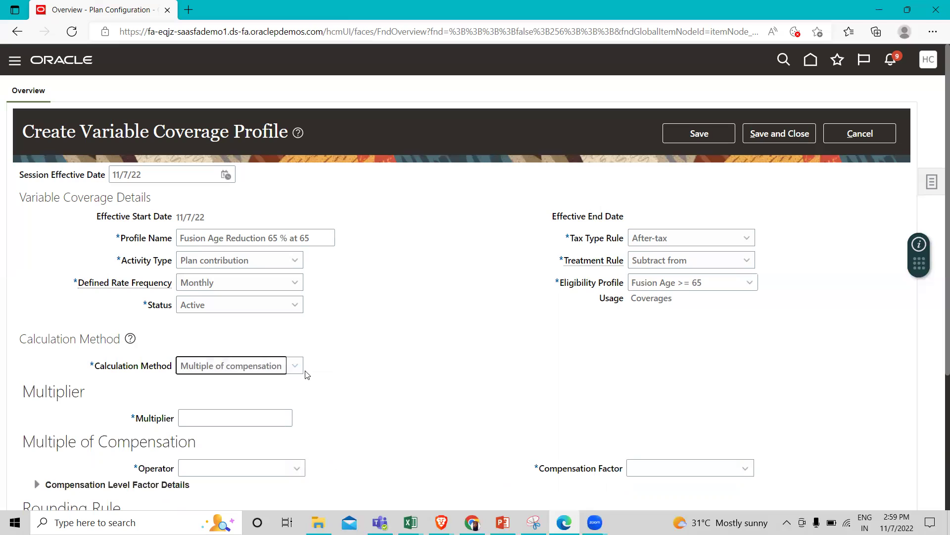
{"action": "left_click", "coordinate": [209, 419]}
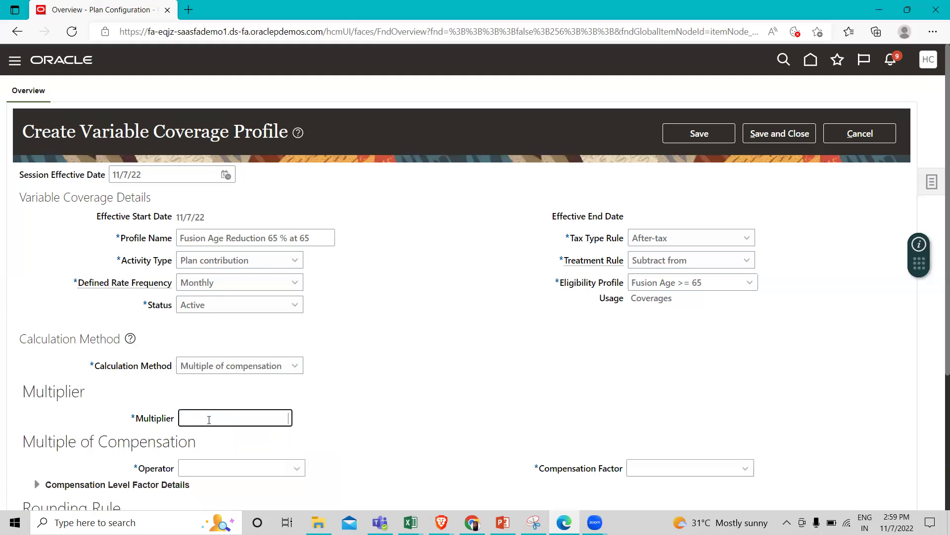
{"action": "type", "text": ".65"}
{"action": "scroll", "coordinate": [393, 431], "scroll_direction": "down", "scroll_amount": 1}
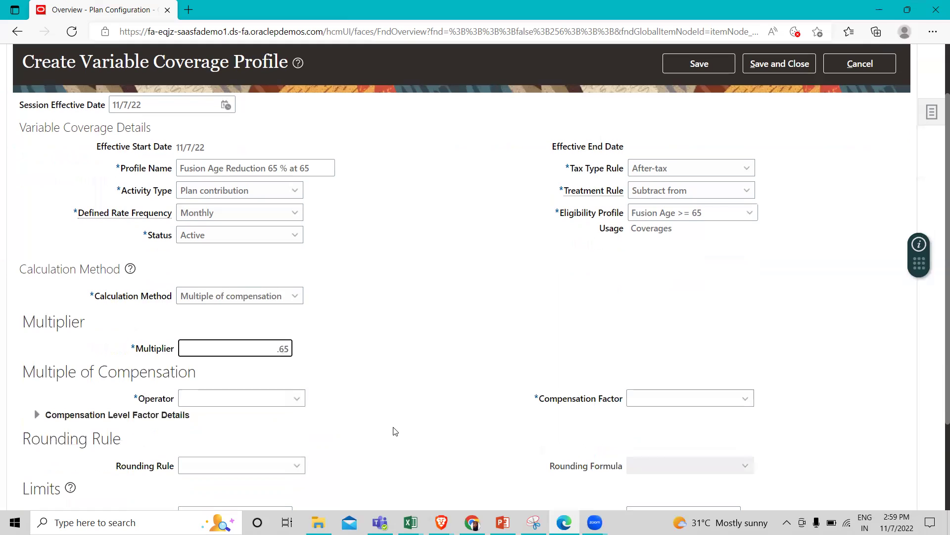
{"action": "scroll", "coordinate": [394, 430], "scroll_direction": "down", "scroll_amount": 1}
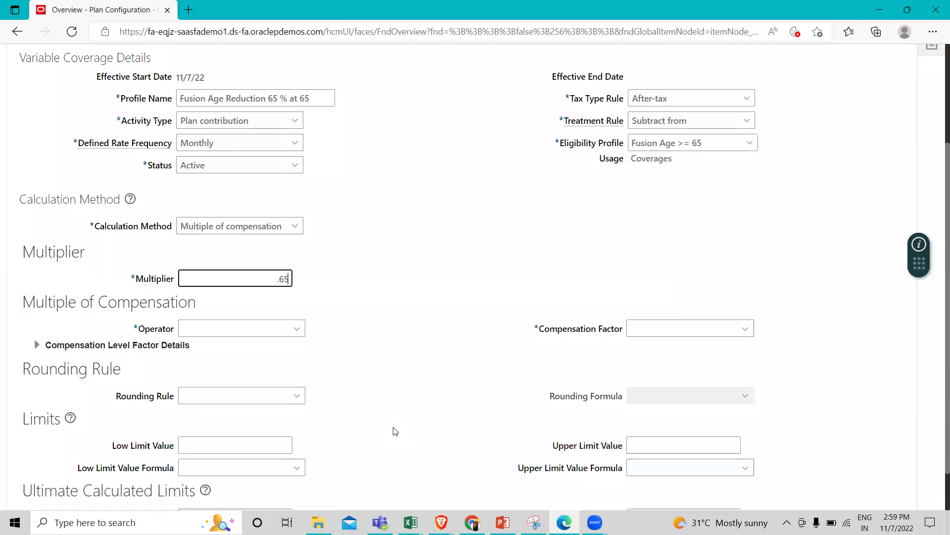
{"action": "left_click", "coordinate": [261, 333]}
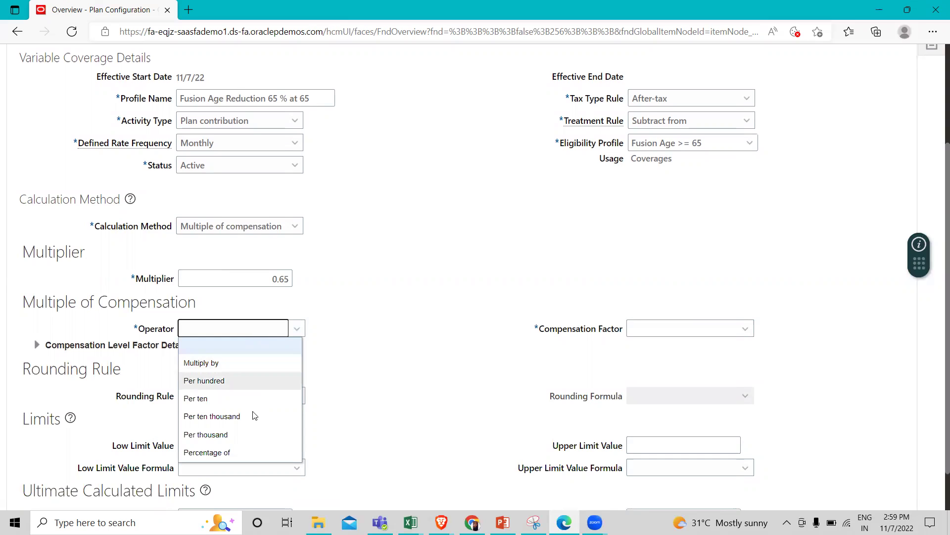
{"action": "left_click", "coordinate": [248, 363]}
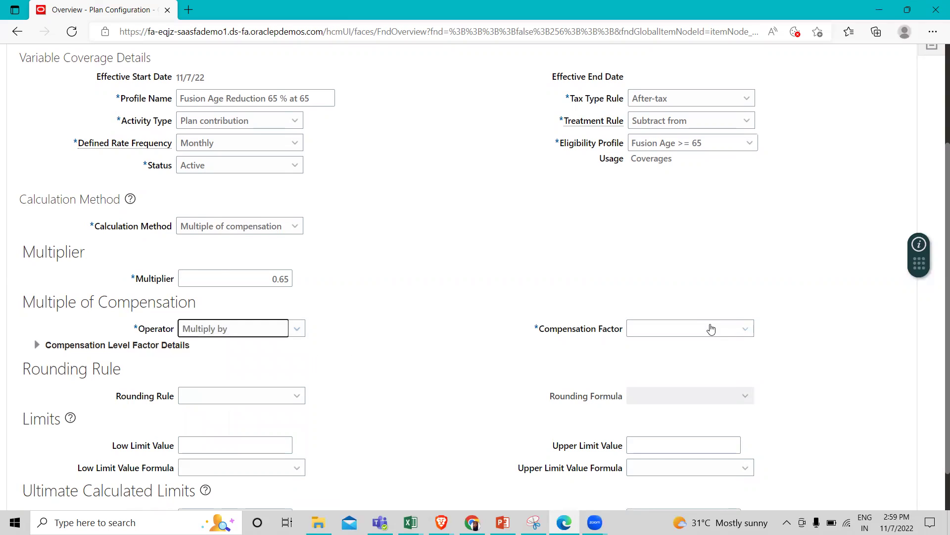
{"action": "left_click", "coordinate": [712, 330]}
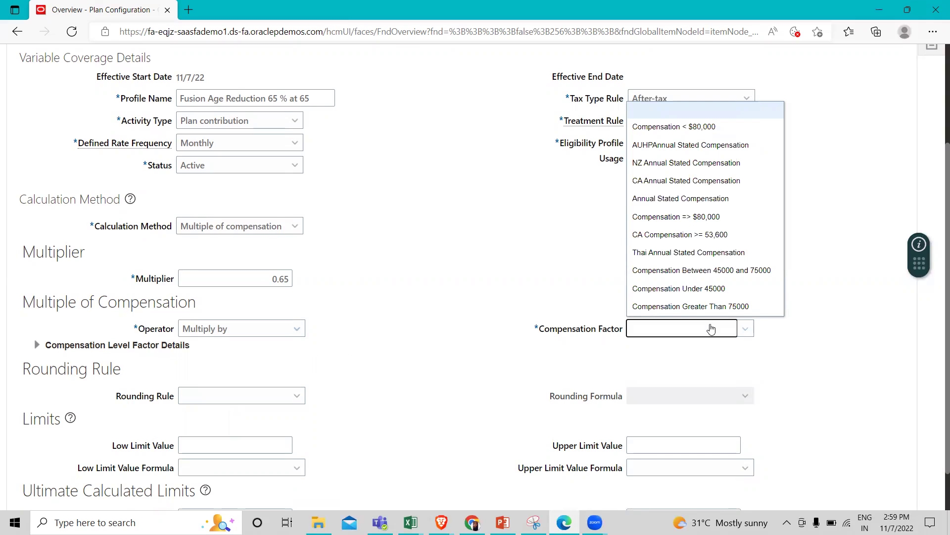
{"action": "left_click", "coordinate": [660, 198]}
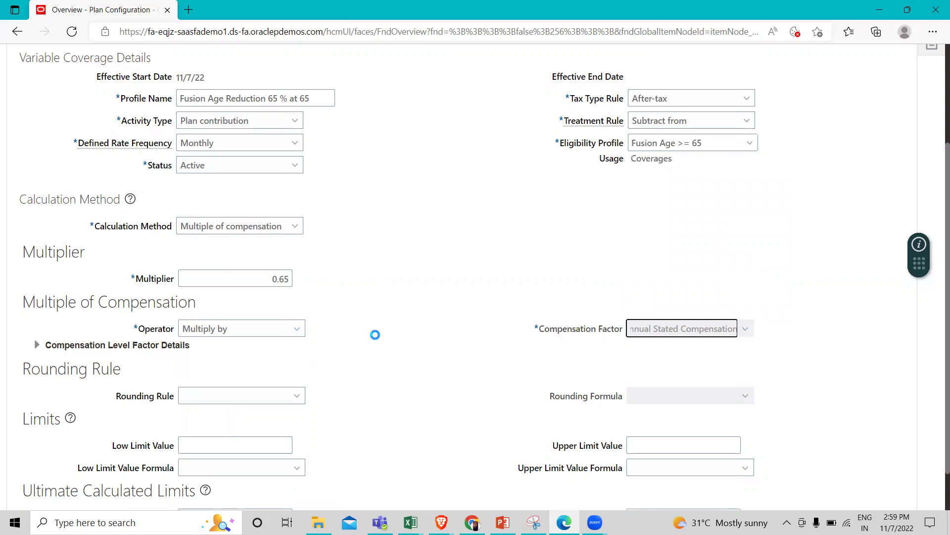
{"action": "scroll", "coordinate": [375, 335], "scroll_direction": "down", "scroll_amount": 1}
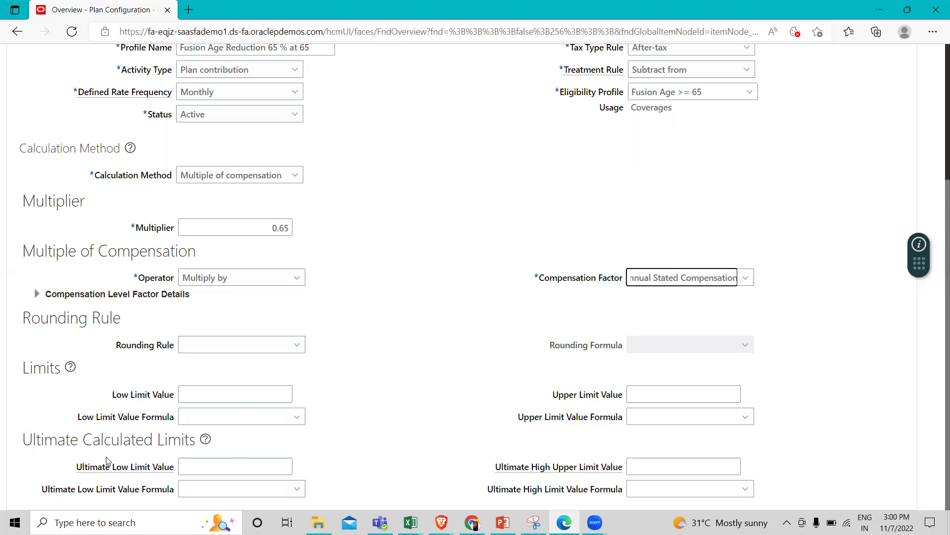
{"action": "scroll", "coordinate": [399, 396], "scroll_direction": "up", "scroll_amount": 4}
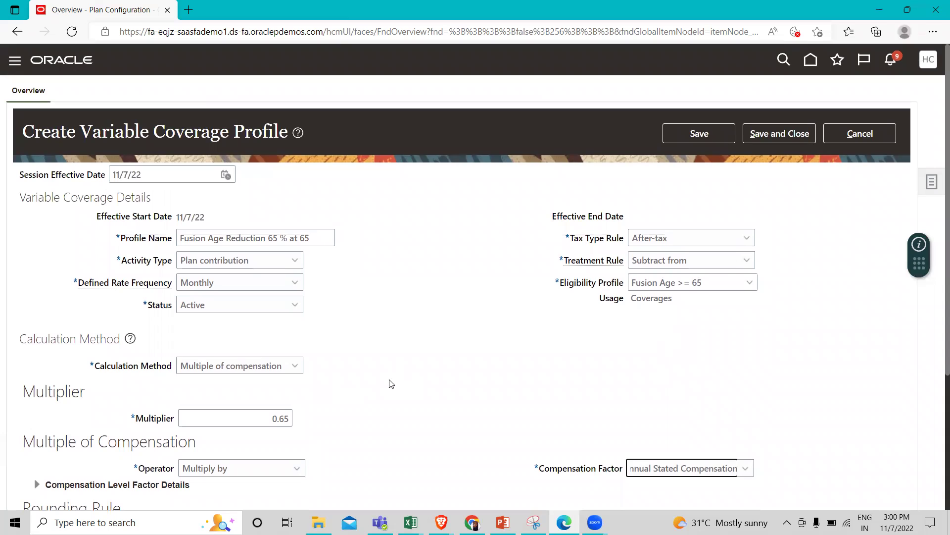
- Save and close the profile, then search 'fusion' on the Overview page to confirm it's Active
{"action": "left_click", "coordinate": [772, 137]}
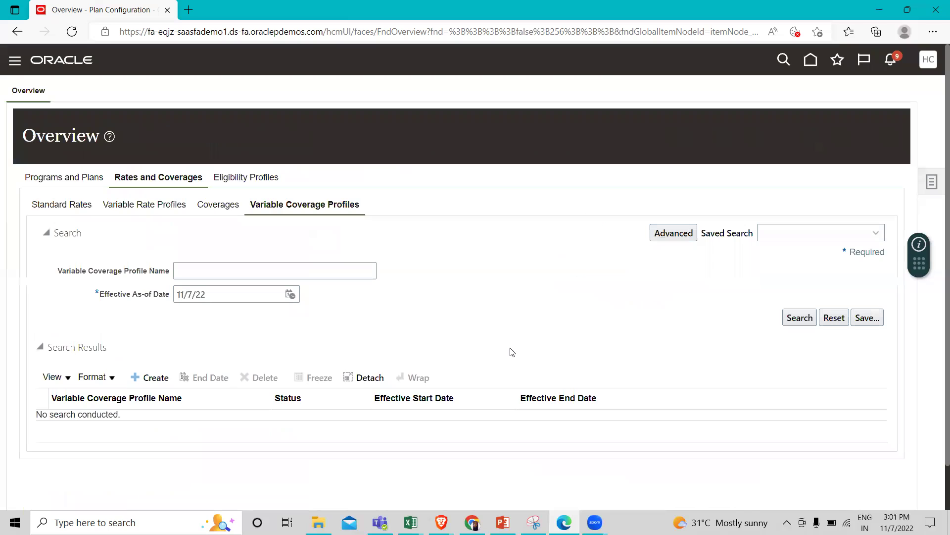
{"action": "left_click", "coordinate": [349, 271]}
{"action": "type", "text": "fusion"}
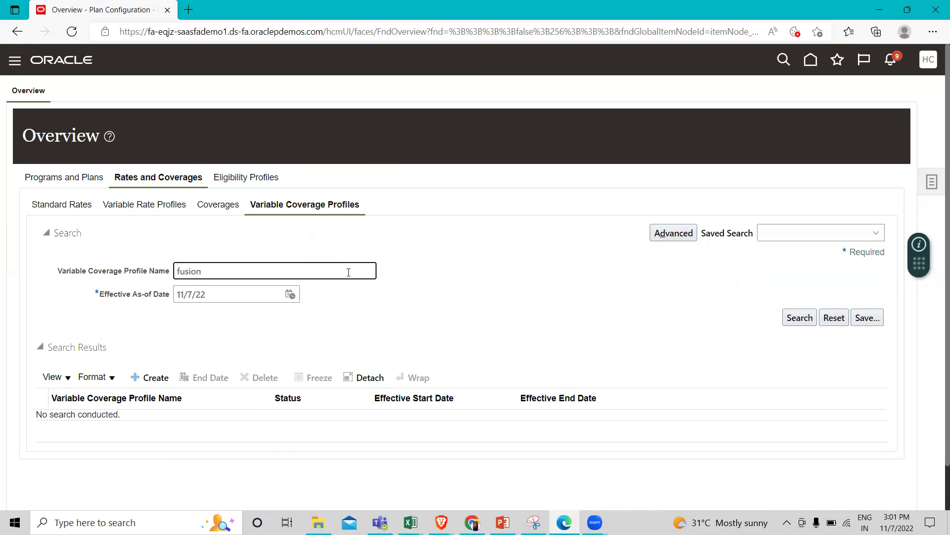
{"action": "key", "text": "Return"}
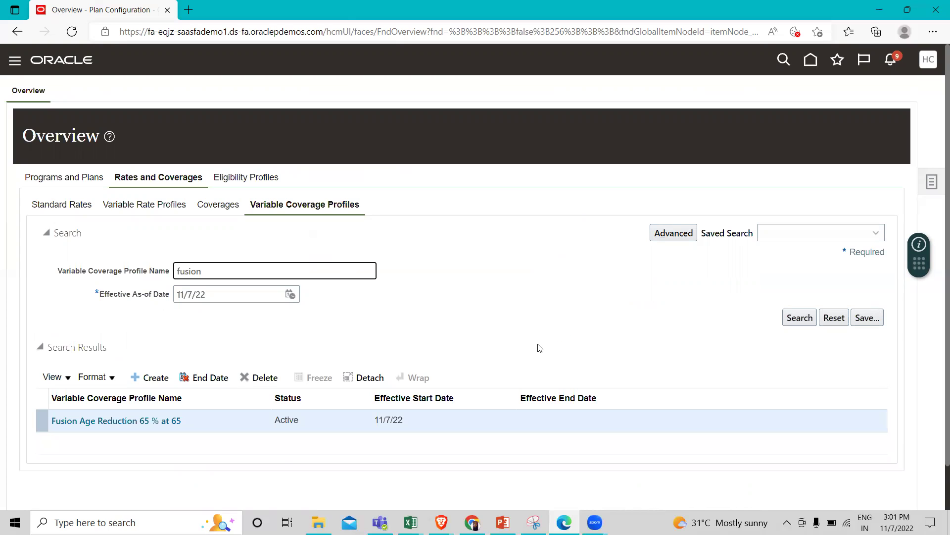